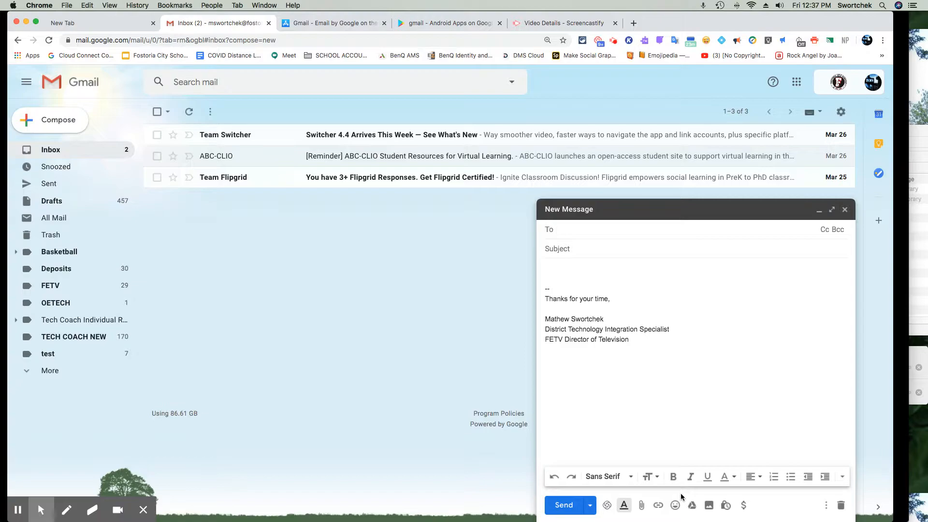
Step: Reveal the Cc and Bcc fields, look up recipient suggestions for "a" in the To field, and clear the entry
left_click(656, 232)
left_click(825, 230)
left_click(837, 252)
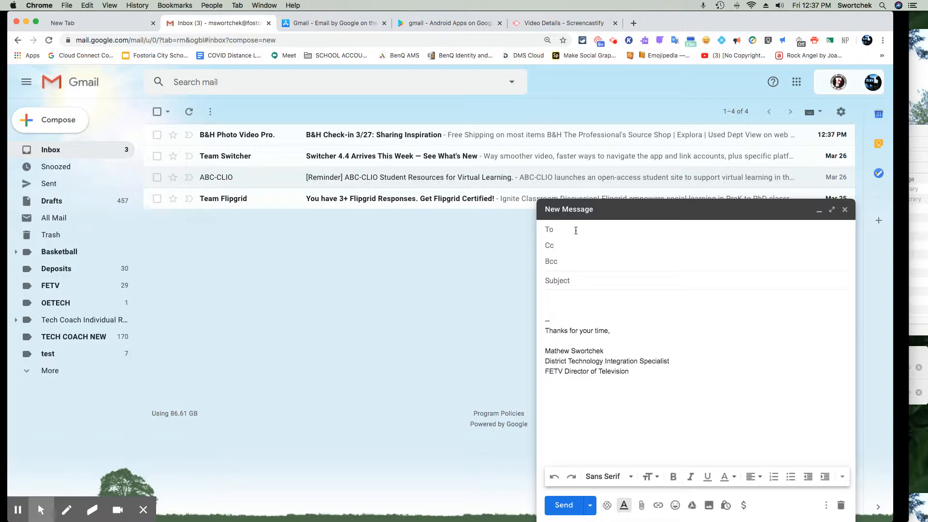
type("a")
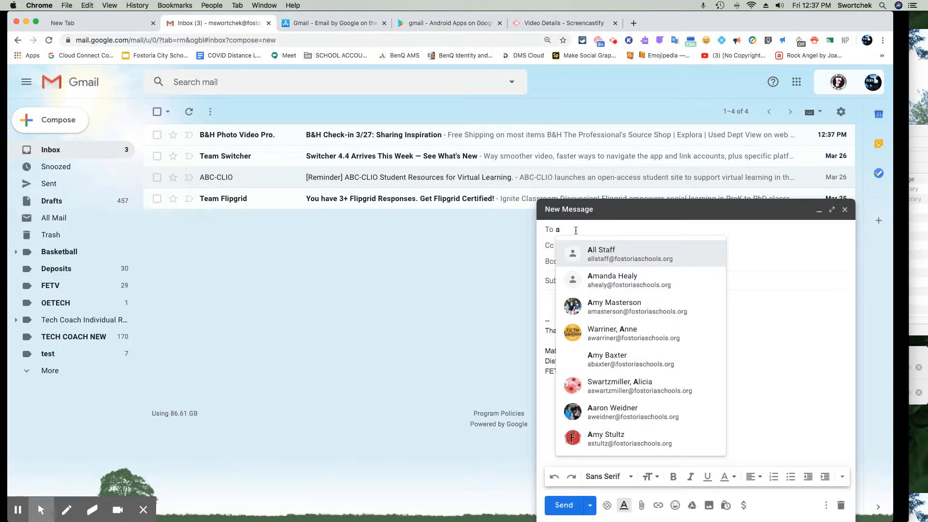
key("BackSpace")
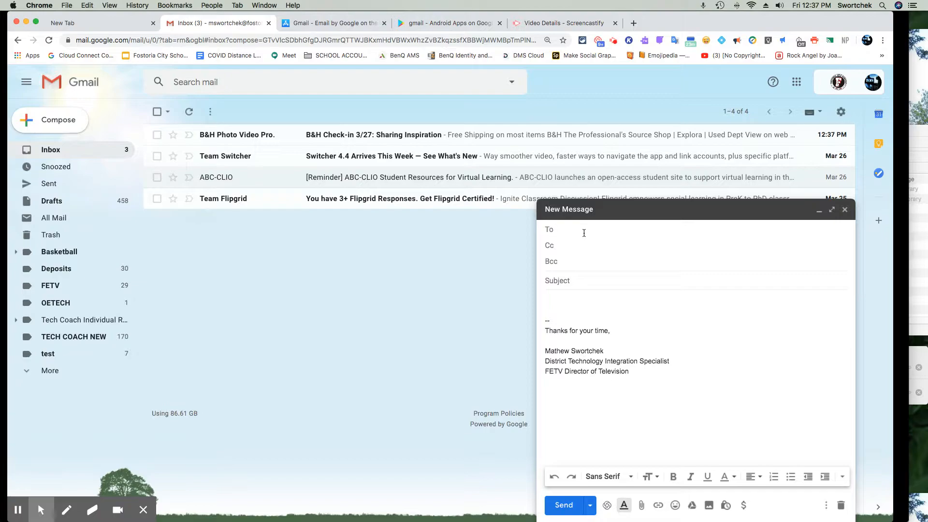
Step: Look up recipient suggestions for "all" in the Bcc field, clear the entry, and return to the message body
left_click(580, 263)
type("all")
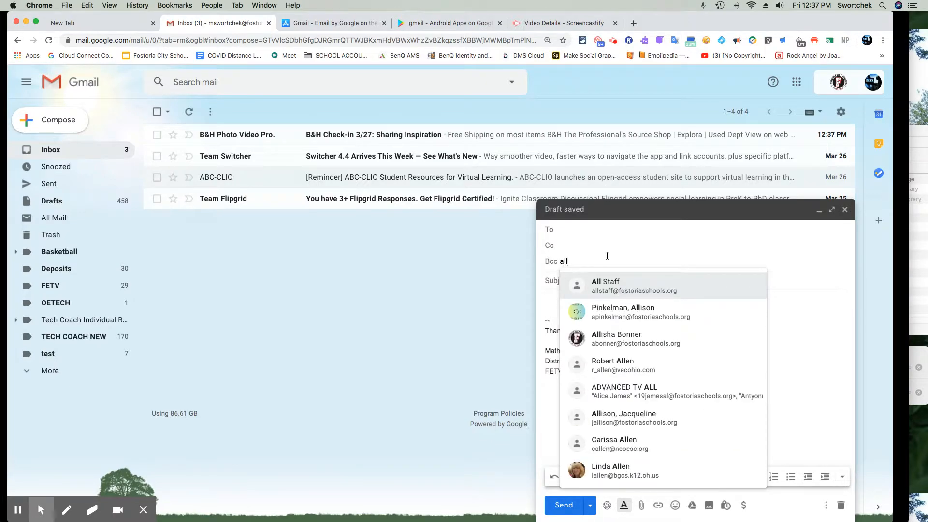
left_click(606, 247)
left_click(577, 261)
left_click(593, 281)
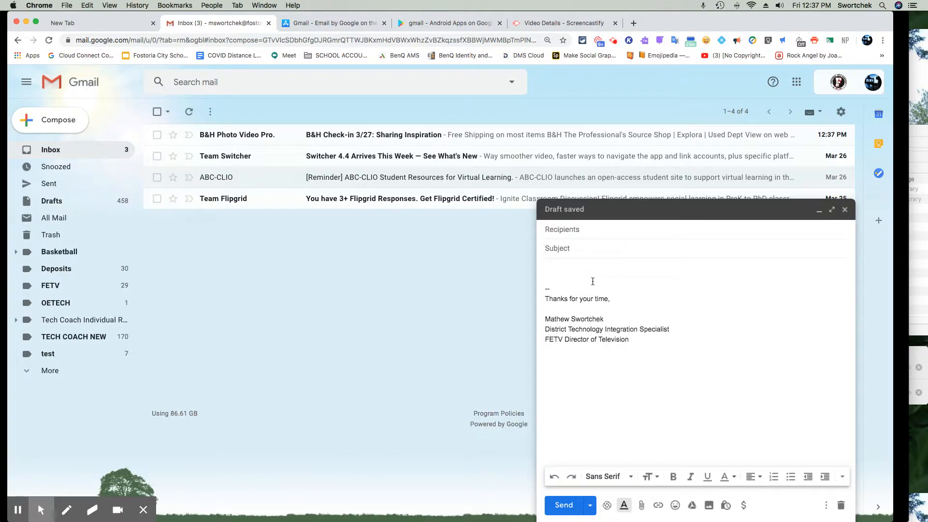
left_click(584, 268)
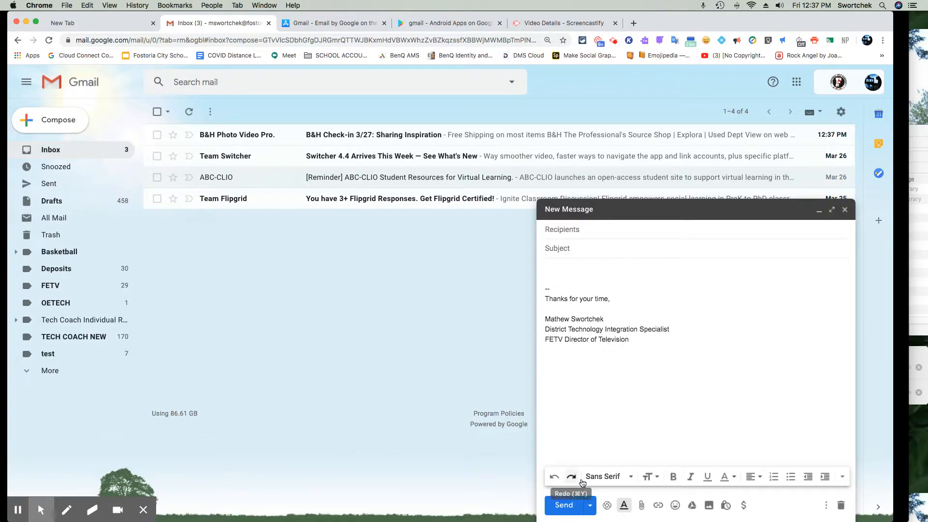
Step: Examine the text size, text colour and additional formatting choices available for the message
left_click(648, 477)
left_click(652, 478)
left_click(731, 477)
left_click(730, 478)
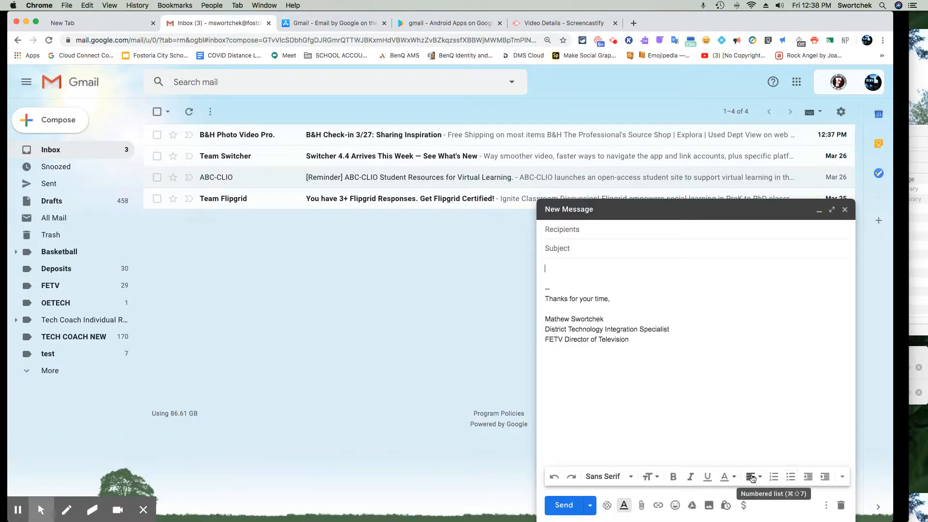
left_click(842, 478)
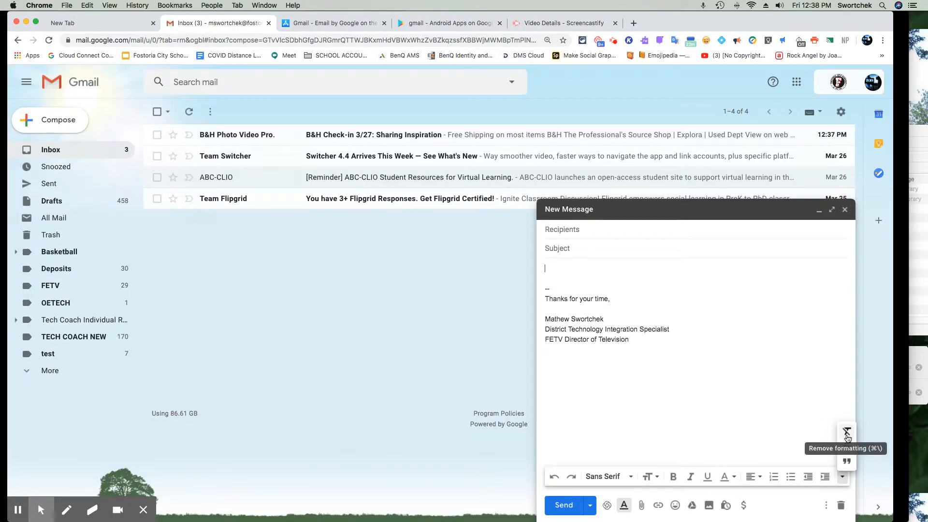
left_click(842, 478)
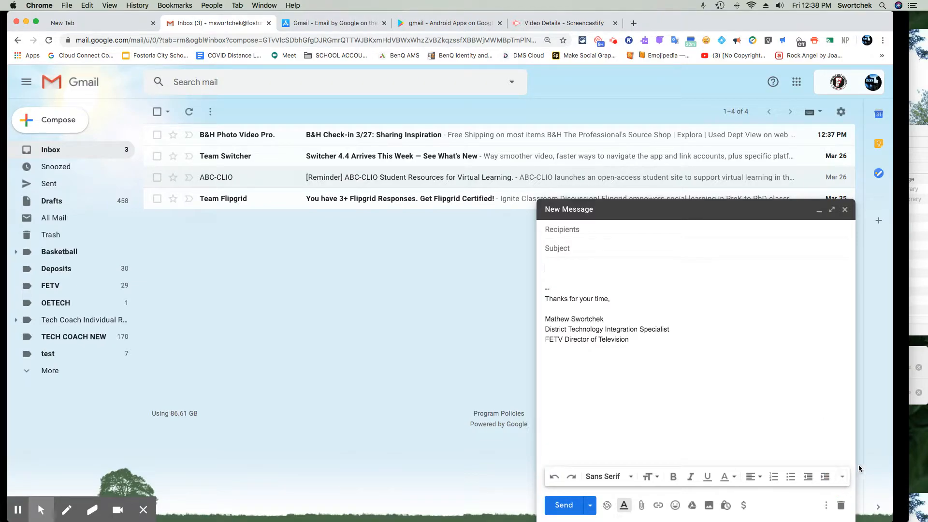
Step: View the additional send options for the draft, including Schedule send, without choosing one
left_click(690, 251)
left_click(689, 250)
left_click(589, 505)
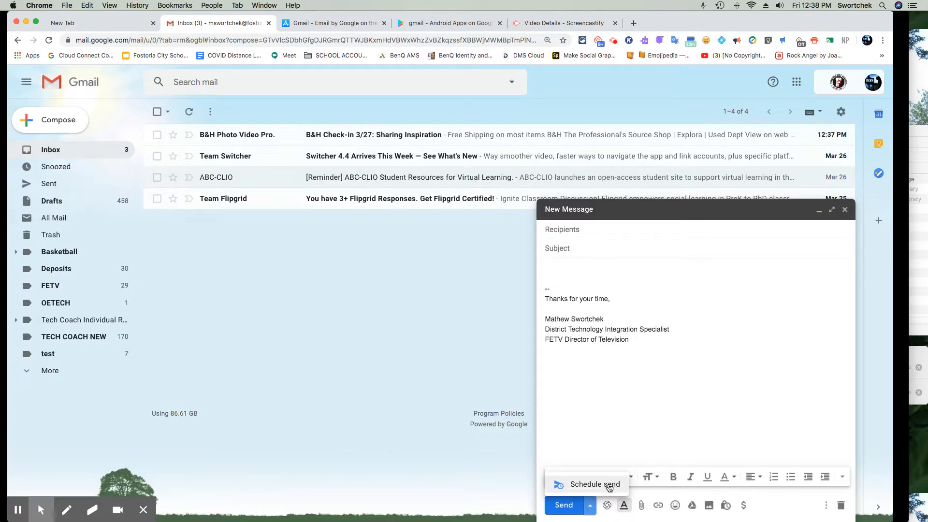
left_click(621, 440)
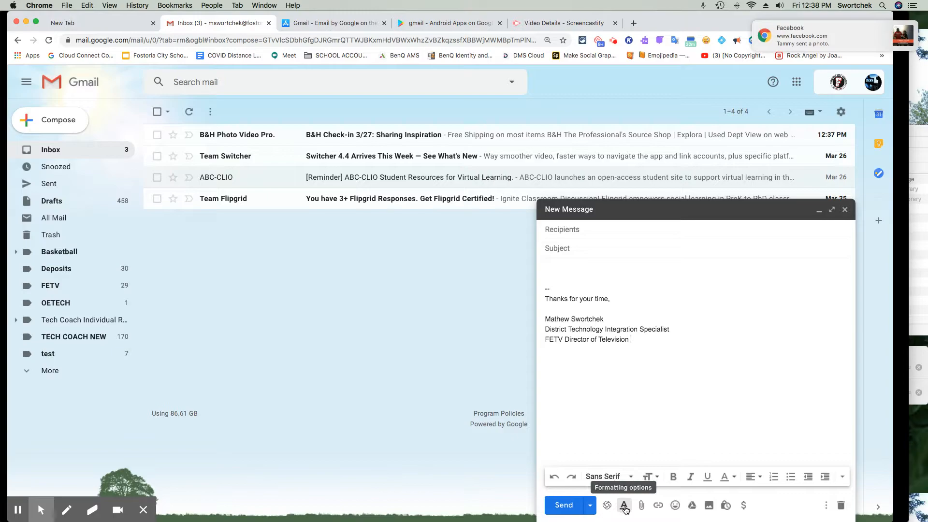
Step: Toggle the message's formatting options off and on several times, leaving them shown
left_click(624, 505)
left_click(624, 505)
left_click(624, 505)
left_click(624, 505)
left_click(625, 505)
left_click(624, 505)
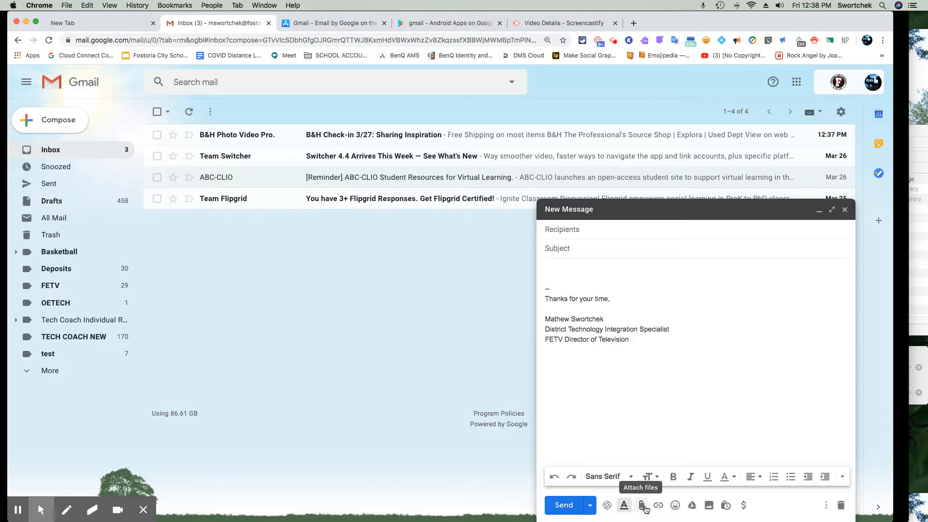
Step: View the files in Downloads that can be attached to the message, and cancel without attaching any
left_click(642, 505)
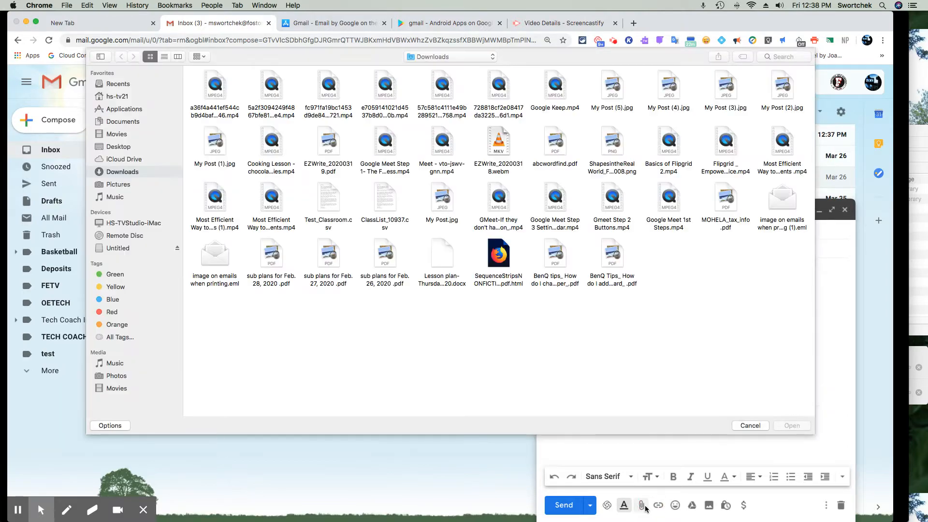
left_click(750, 425)
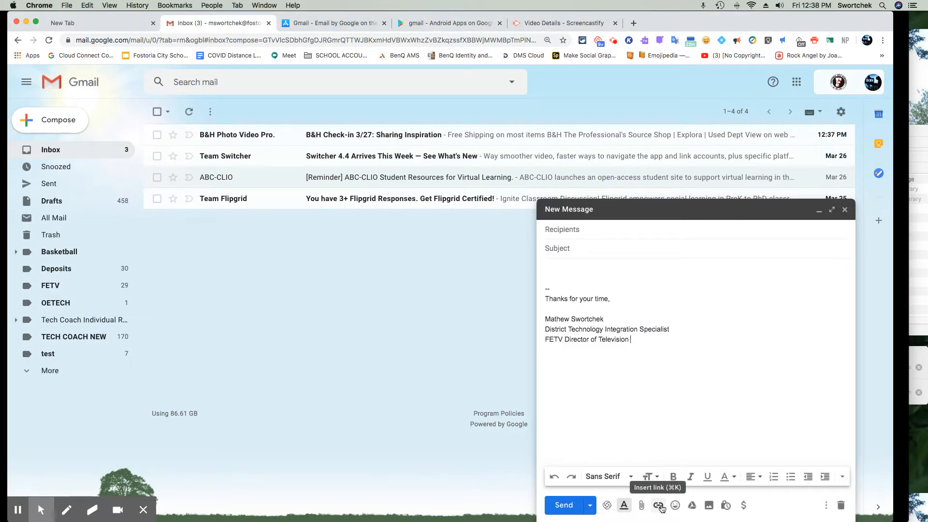
left_click(581, 263)
type("www.youtube.com")
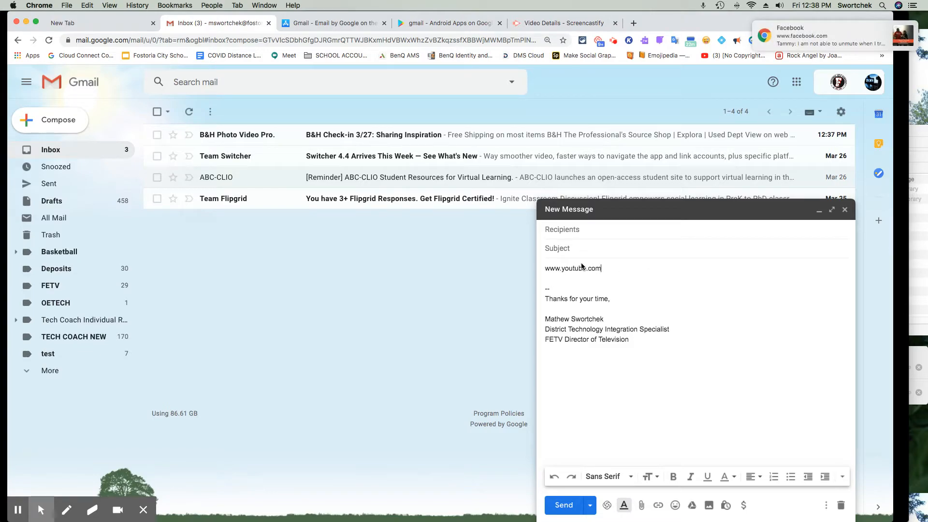
left_click_drag(610, 265, 534, 265)
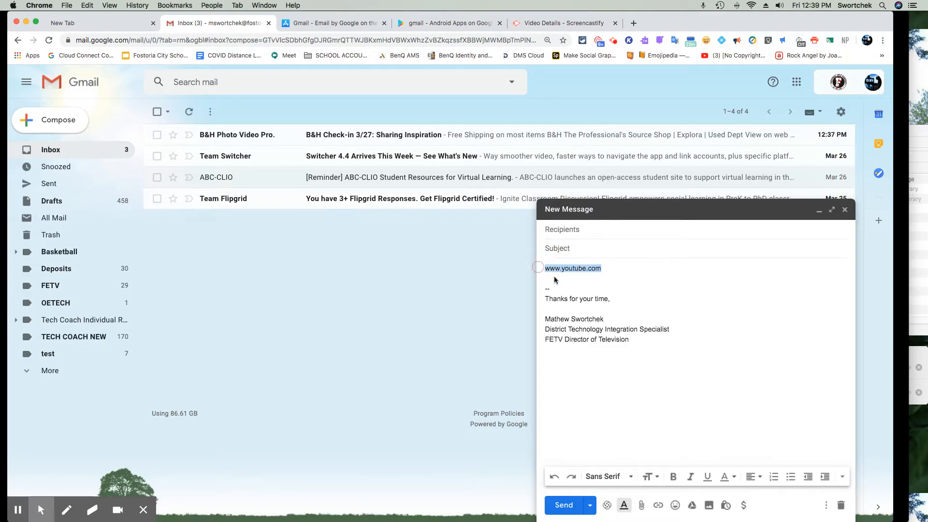
left_click(658, 504)
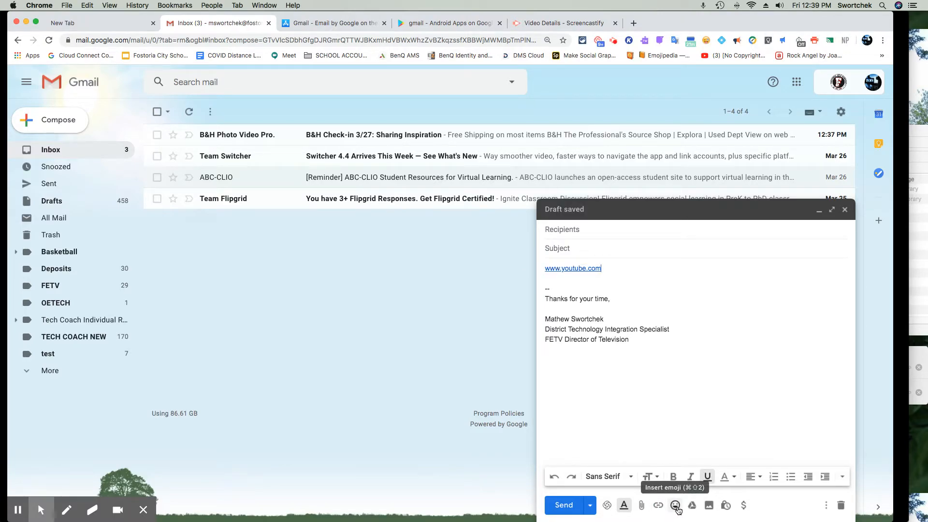
Step: View the smiley category of the emoji picker and close it without inserting an emoji
left_click(676, 504)
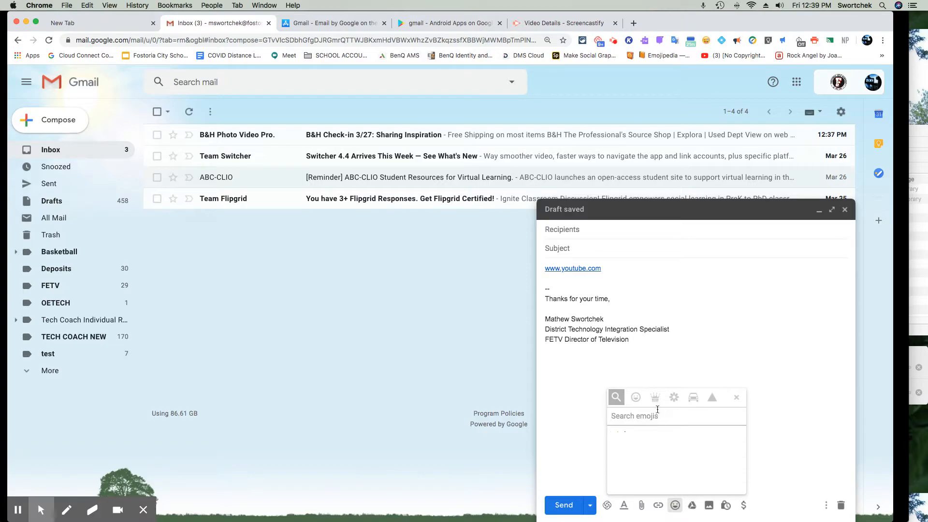
left_click(635, 397)
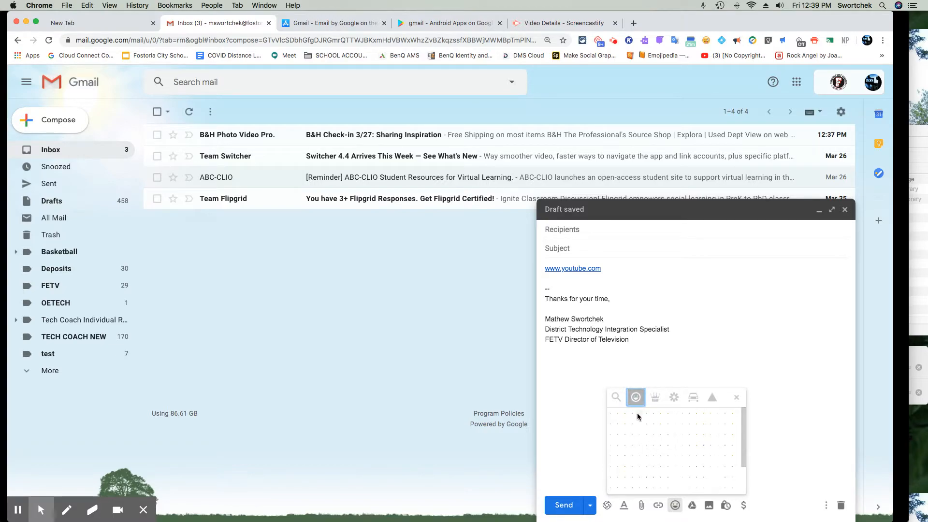
left_click(736, 397)
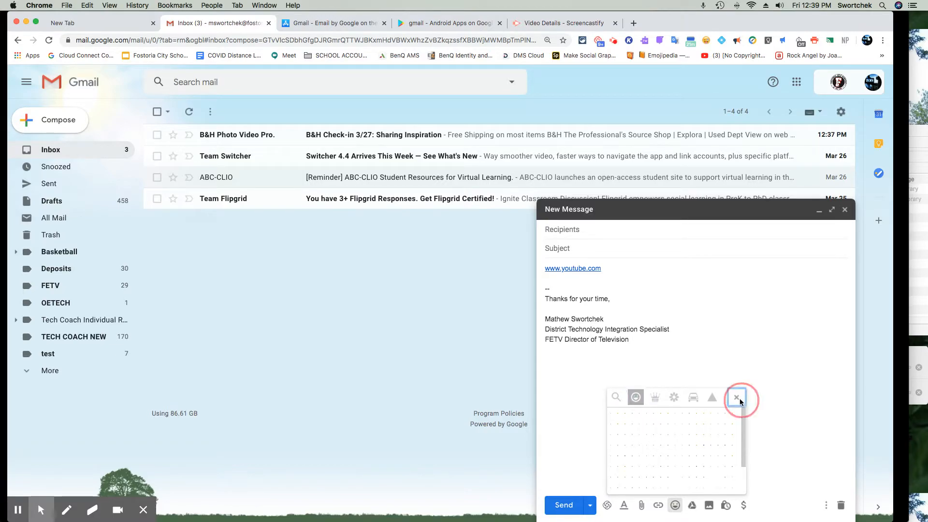
Step: Insert the "hi" document from My Drive into the message body as a Drive link
left_click(696, 507)
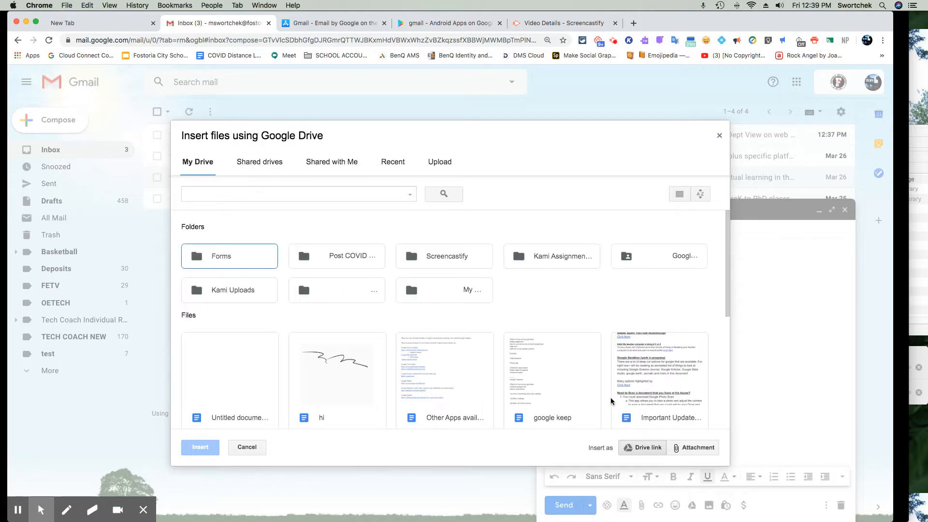
left_click(359, 385)
left_click(200, 451)
left_click(506, 420)
left_click(610, 273)
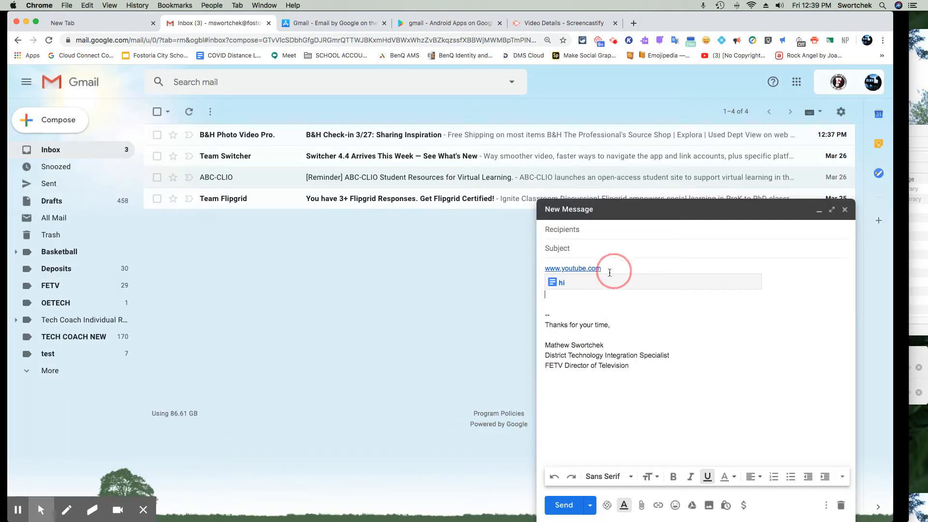
Step: Add the January 2, 2017 crowd photo from Photos to the message as an attachment
left_click(713, 509)
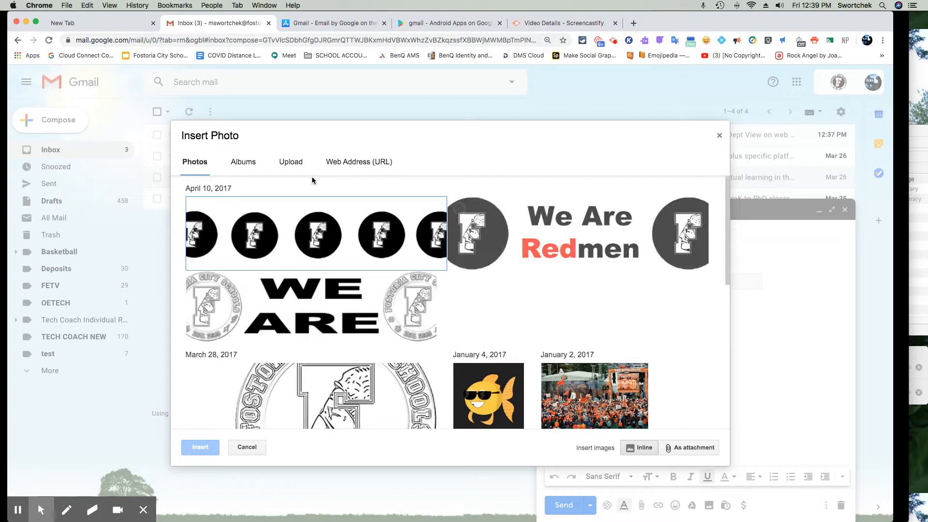
left_click(235, 163)
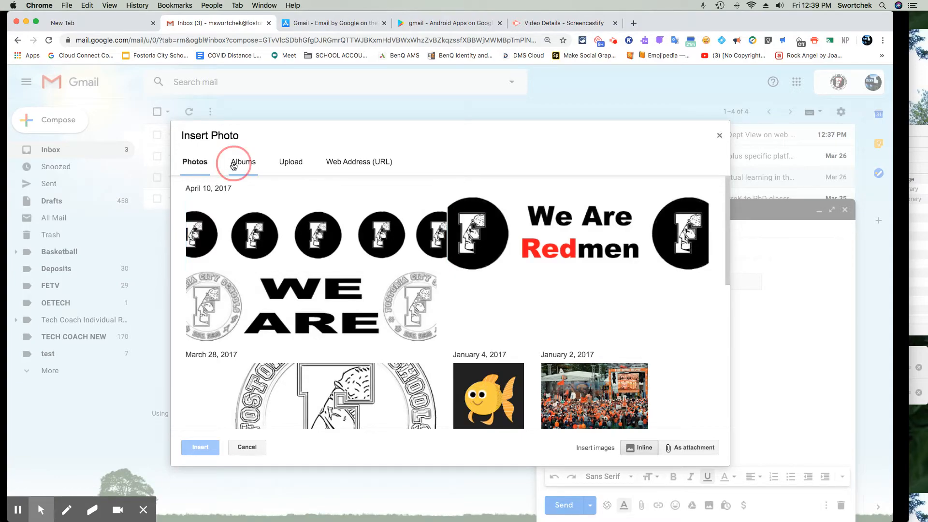
left_click(198, 165)
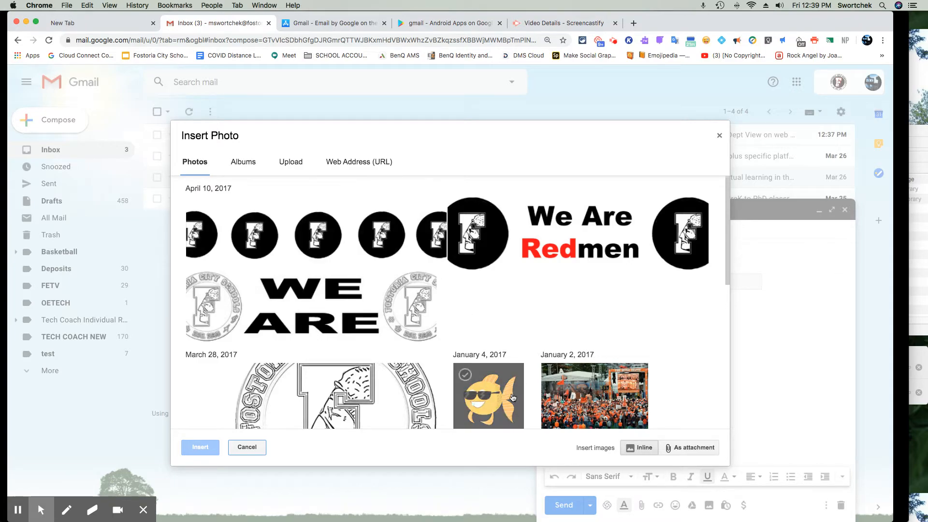
left_click(585, 402)
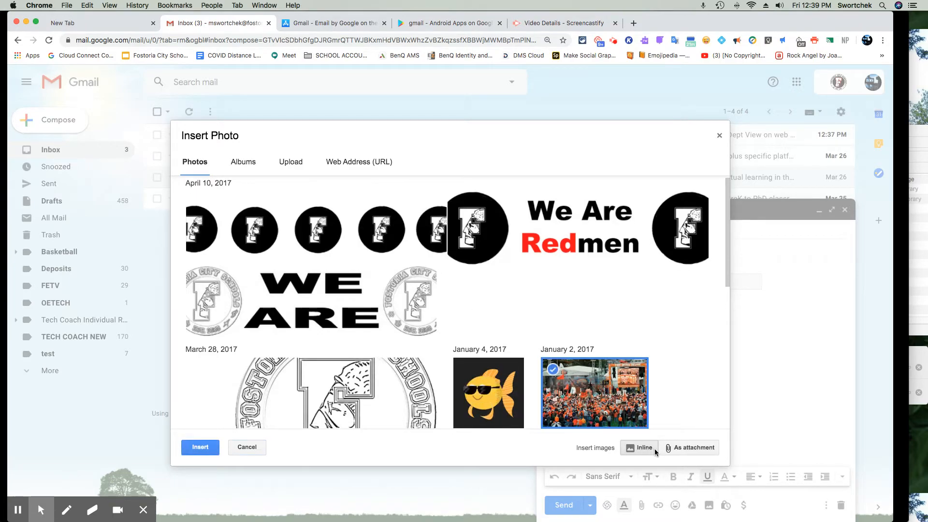
left_click(673, 448)
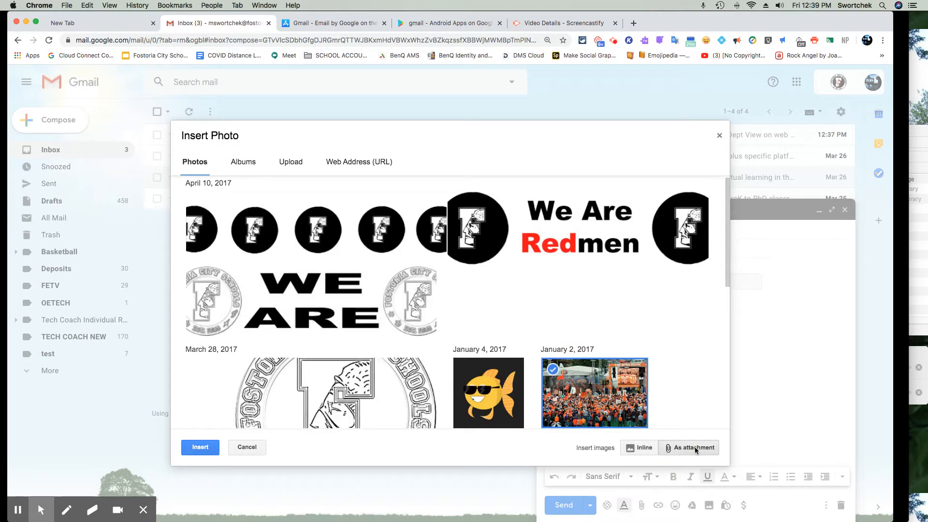
left_click(205, 448)
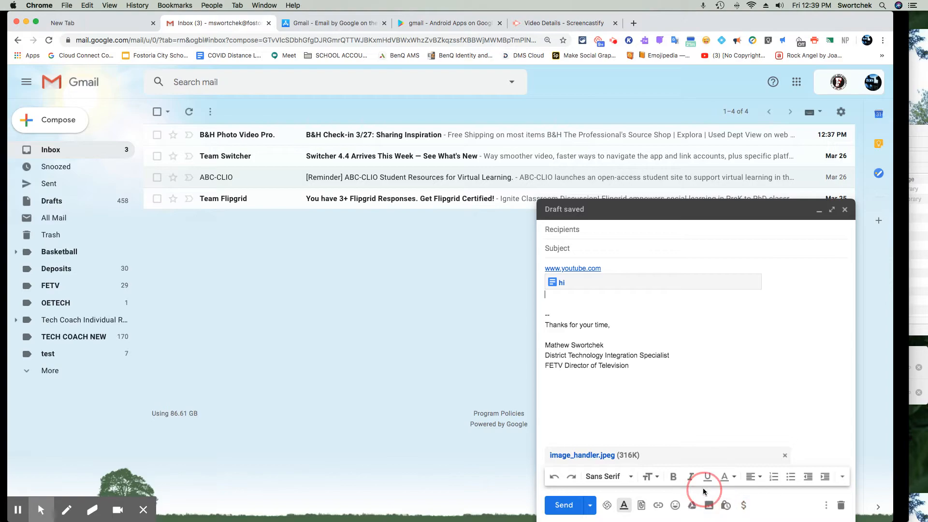
Step: Try confidential mode settings with expiration in 1 month and an SMS passcode, and cancel without saving
left_click(725, 505)
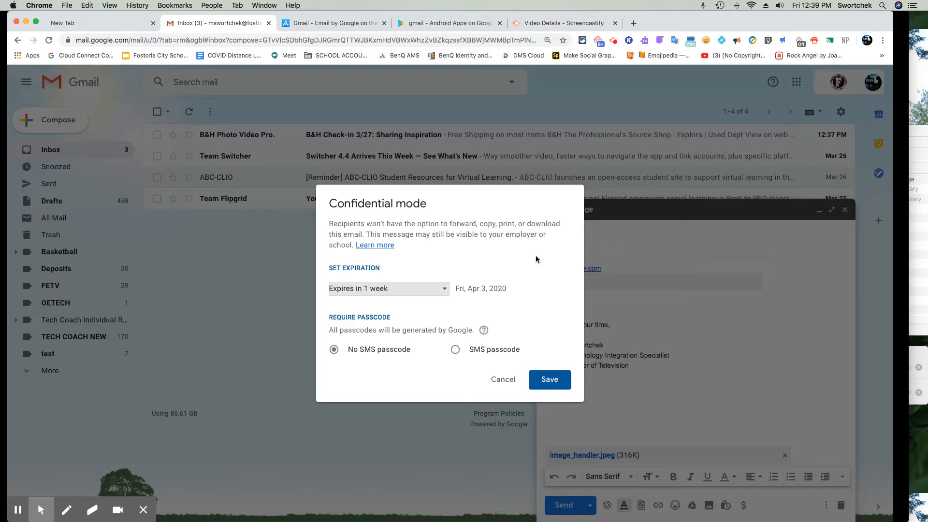
left_click(429, 293)
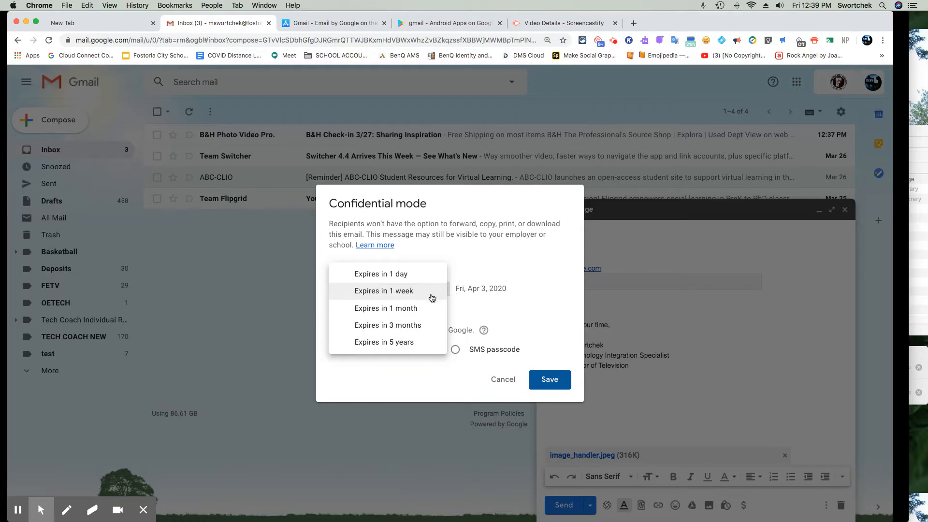
left_click(437, 308)
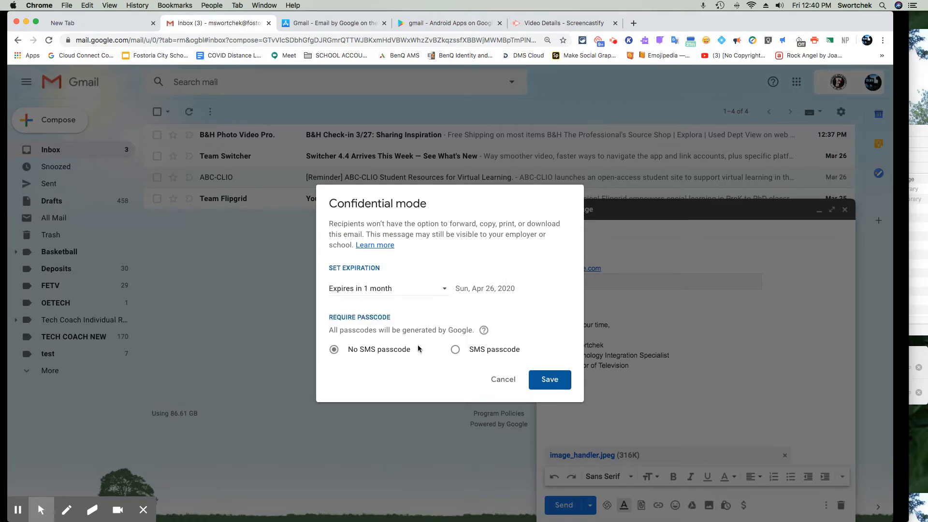
left_click(460, 349)
left_click(503, 379)
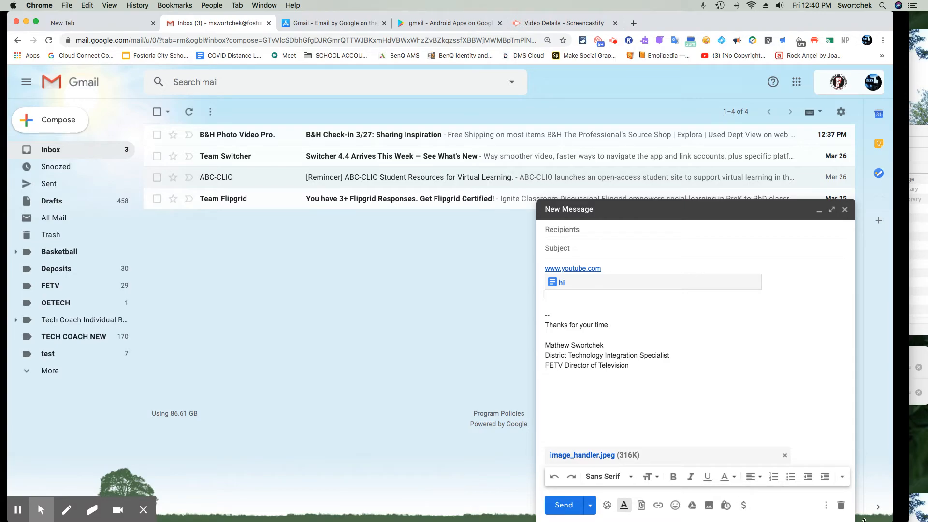
Step: Choose Default to full-screen for new messages and expand the current draft to full screen
left_click(825, 505)
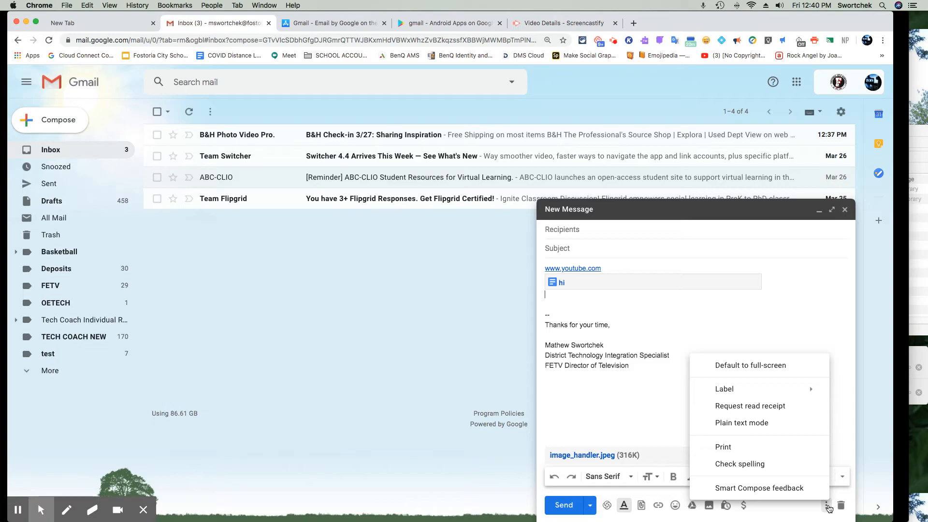
left_click(774, 366)
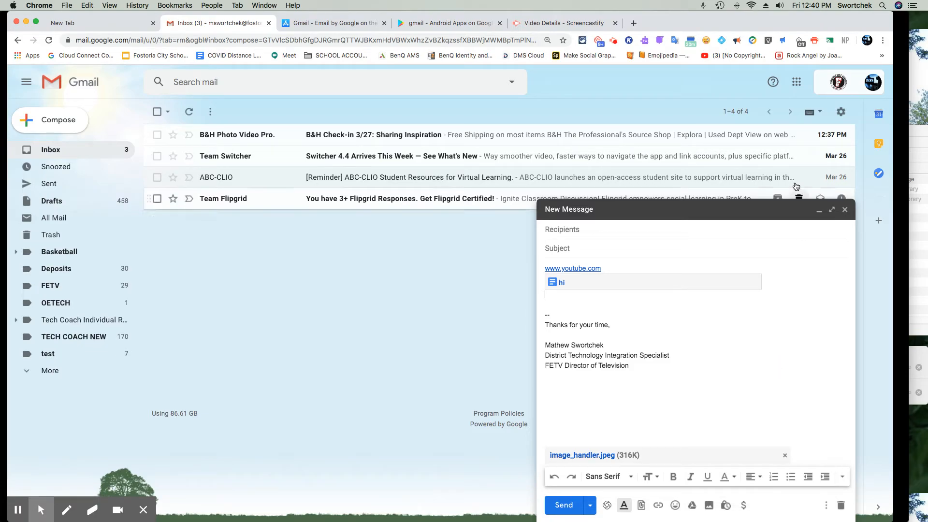
left_click(831, 209)
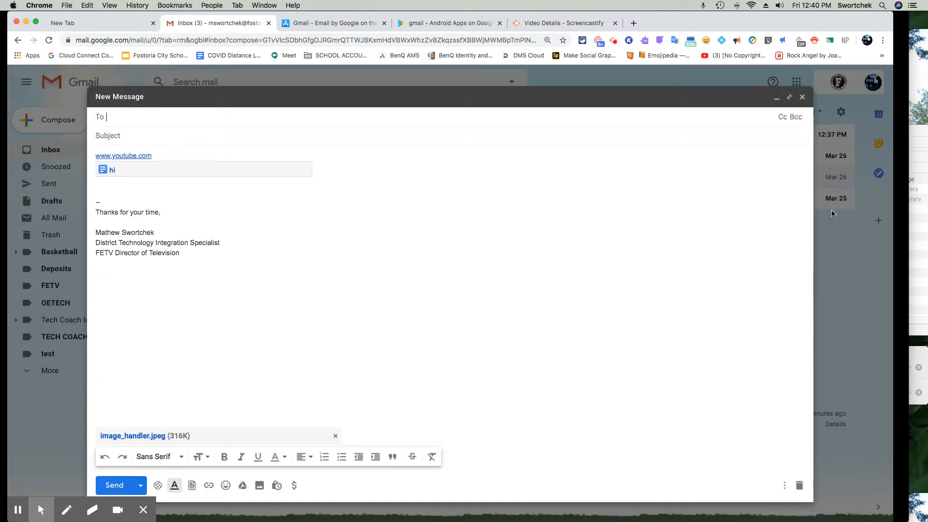
Step: Turn off the Default to full-screen setting for new messages
left_click(783, 486)
left_click(714, 345)
Step: Try the Request read receipt option on the draft and switch it off again
left_click(784, 484)
mouse_move(730, 371)
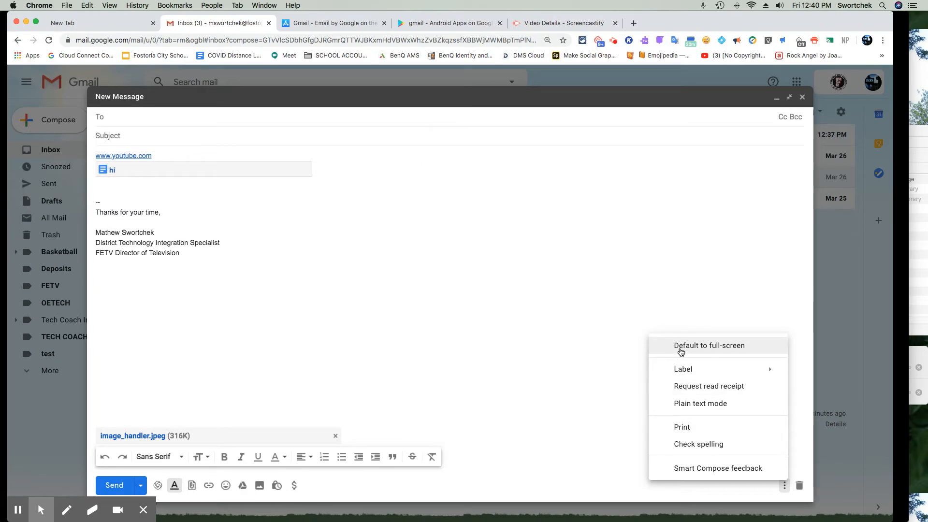
mouse_move(681, 367)
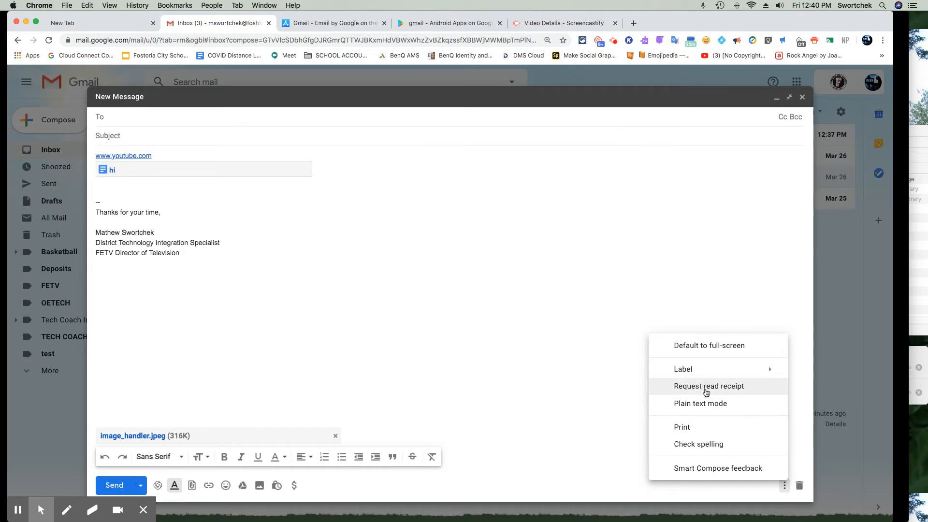
left_click(706, 386)
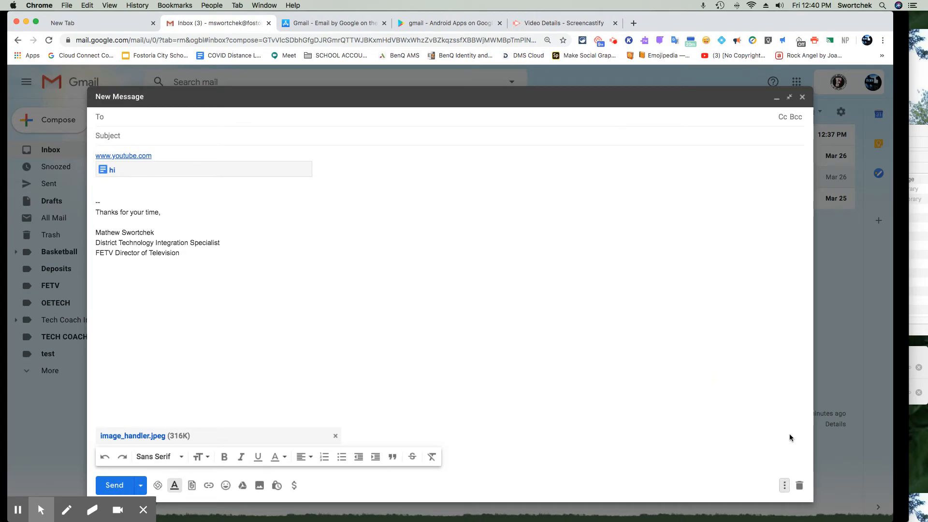
left_click(784, 485)
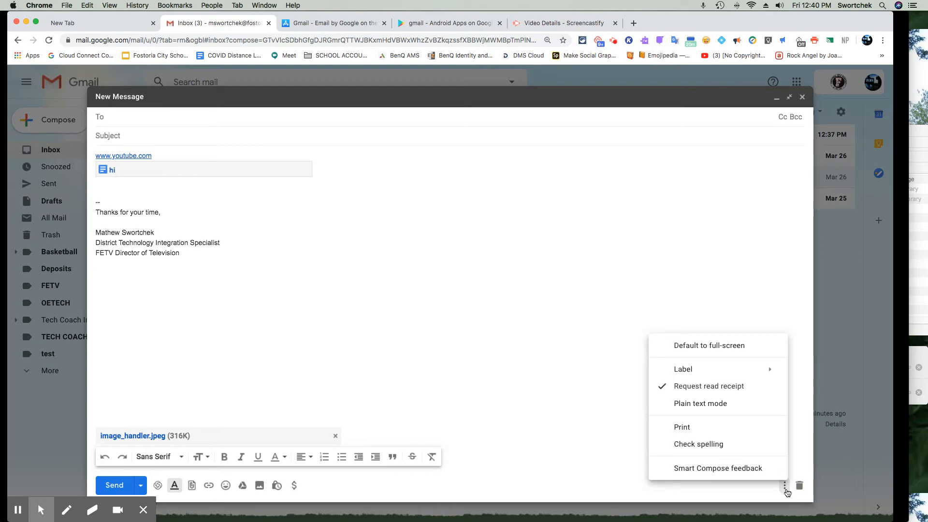
left_click(736, 386)
left_click(614, 272)
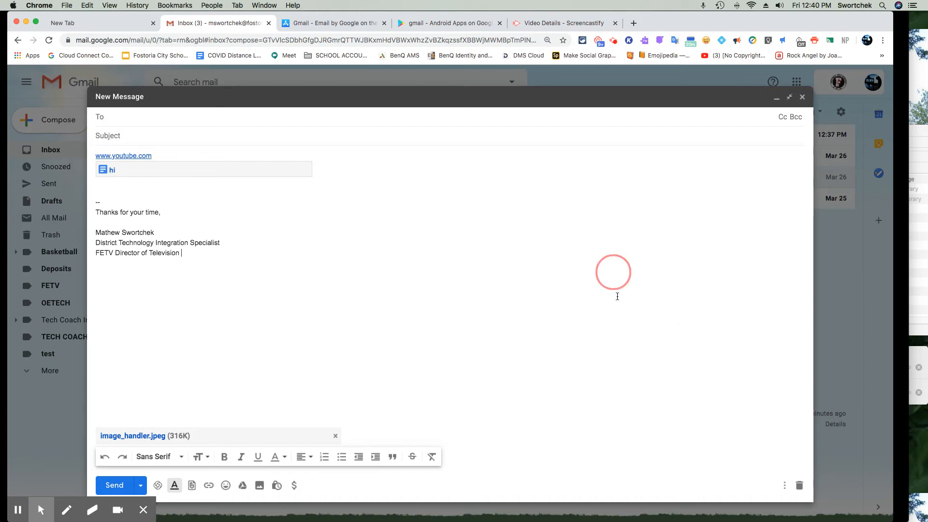
Step: Review the draft's Print and Check spelling options without using them, and close the message window
left_click(784, 485)
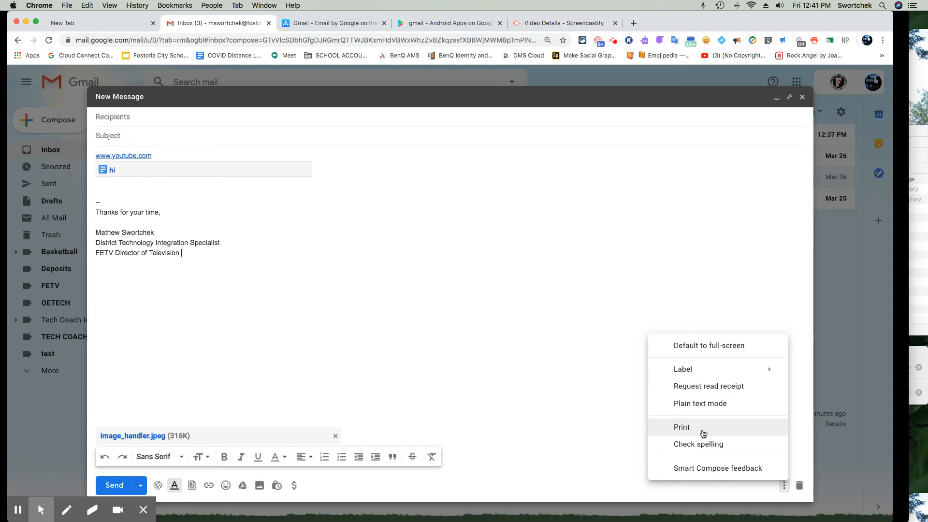
left_click(554, 384)
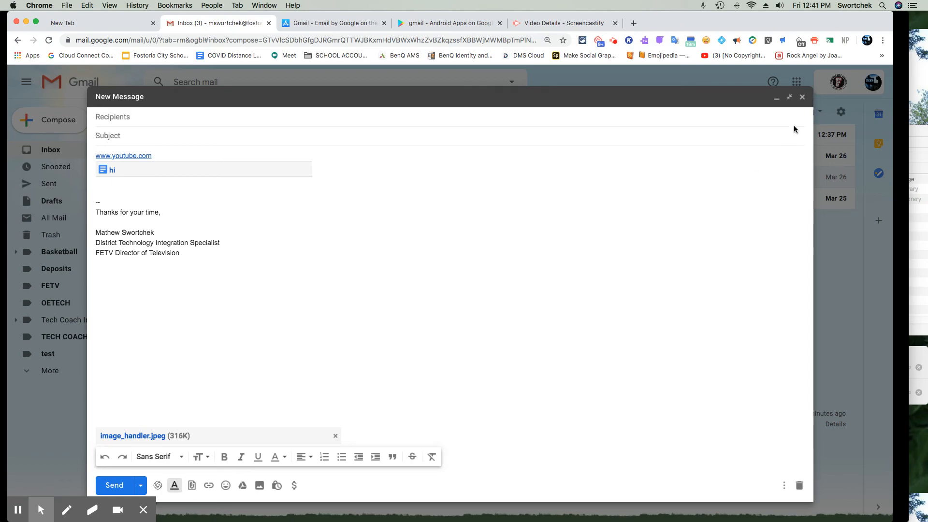
left_click(803, 99)
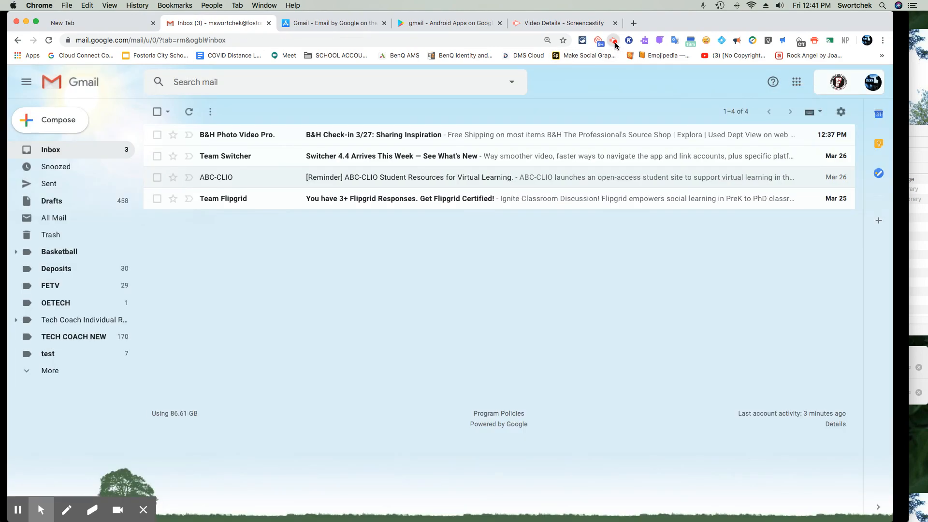